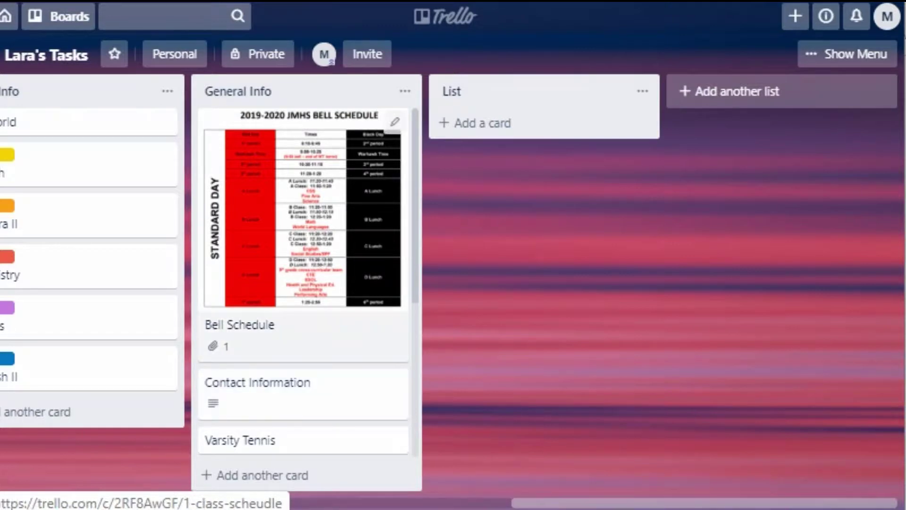
Step: Review the Bell Schedule and Contact Information cards and the other cards in the General Info list
click(303, 321)
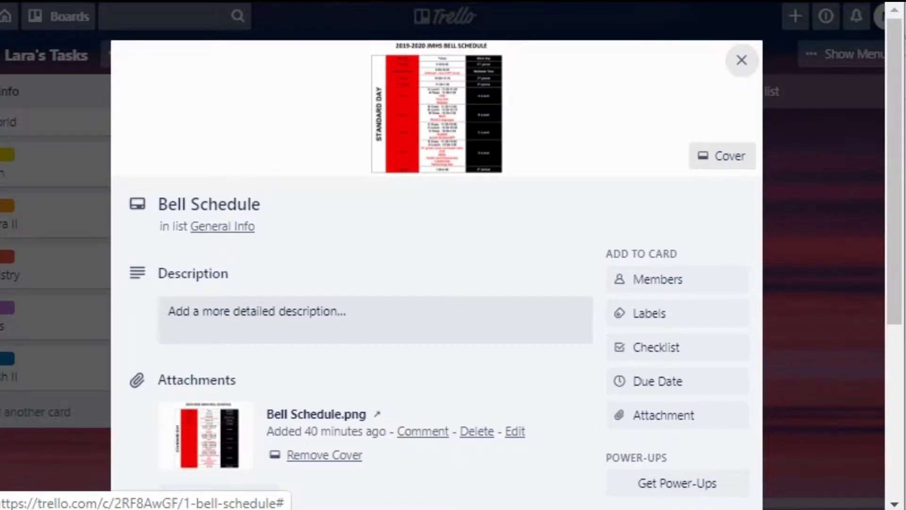
key(Escape)
scroll(303, 387, down, 3)
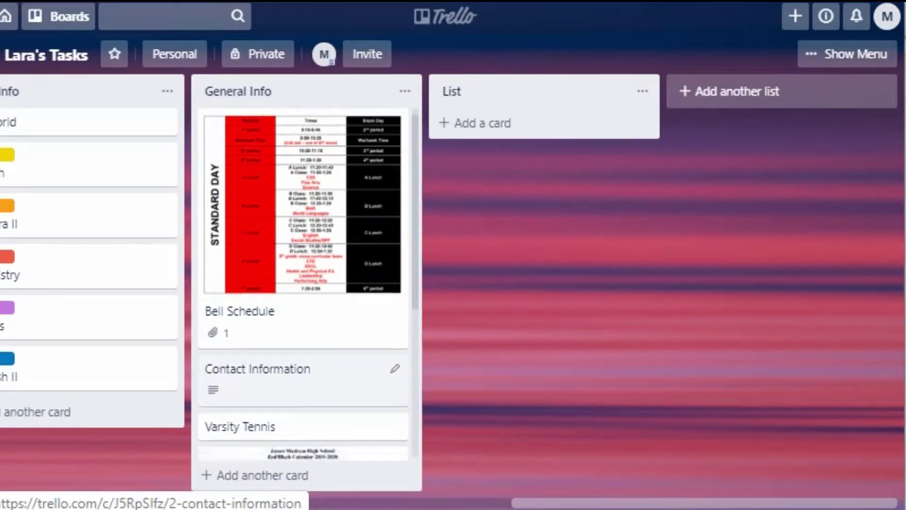
click(283, 245)
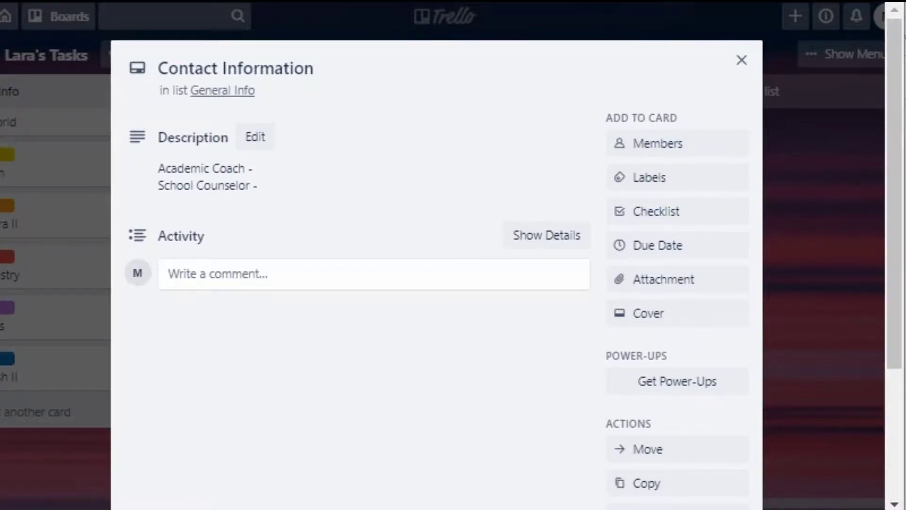
key(Escape)
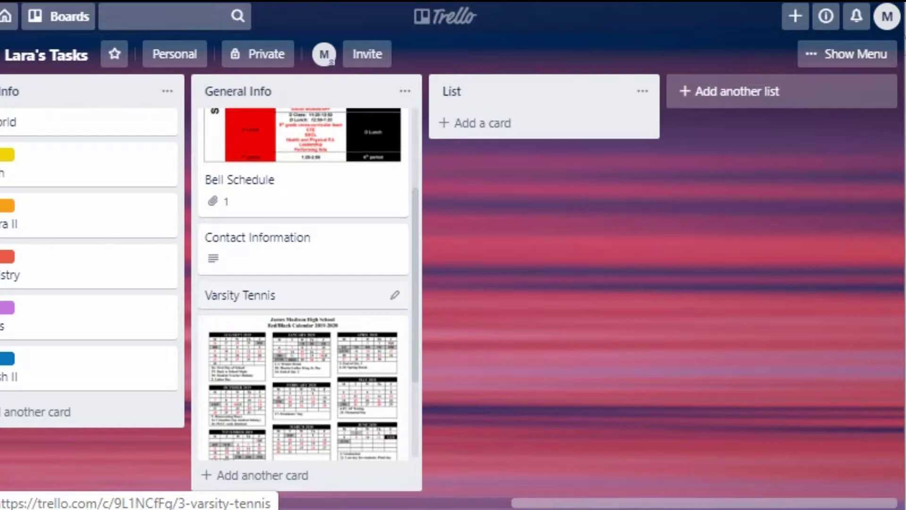
scroll(302, 283, down, 3)
scroll(302, 284, up, 3)
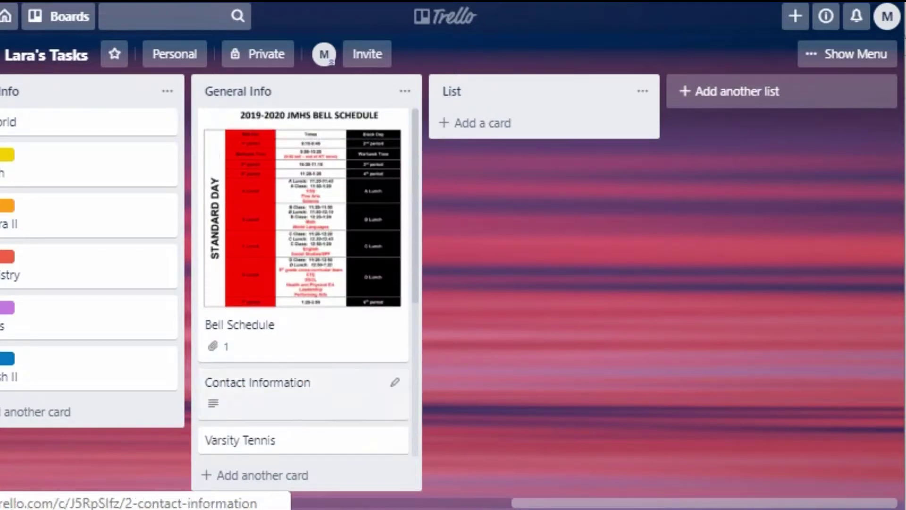
scroll(453, 284, left, 2)
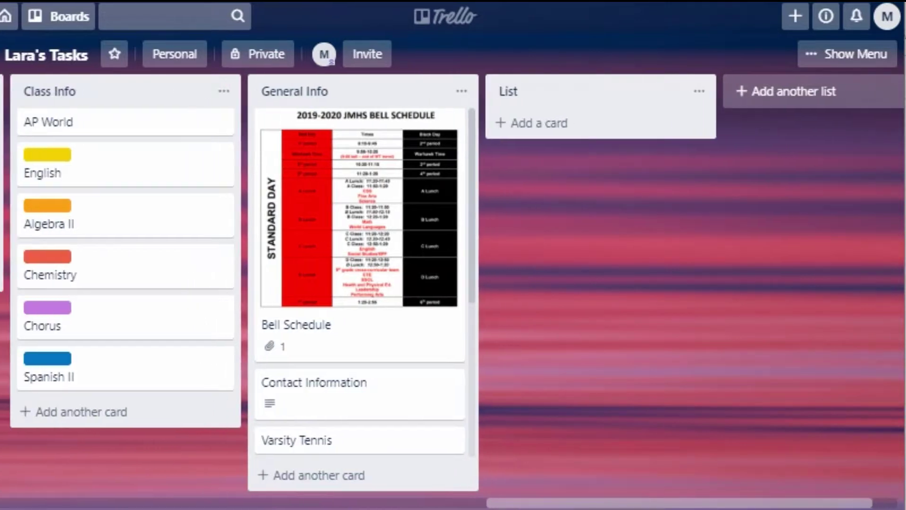
Step: Save a description on the AP World card listing Teacher:, Textbooks:, Link to Google Classroom: and Link to Online Resources:
scroll(453, 283, right, 1)
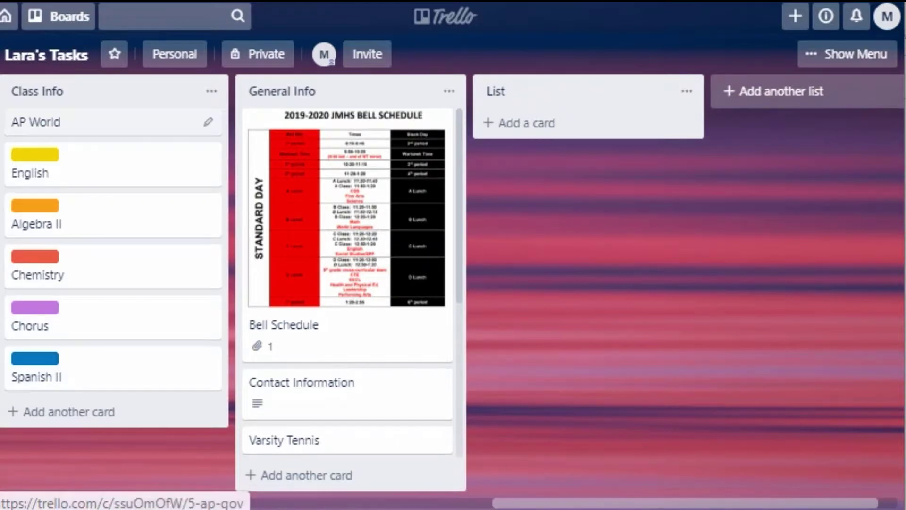
click(114, 121)
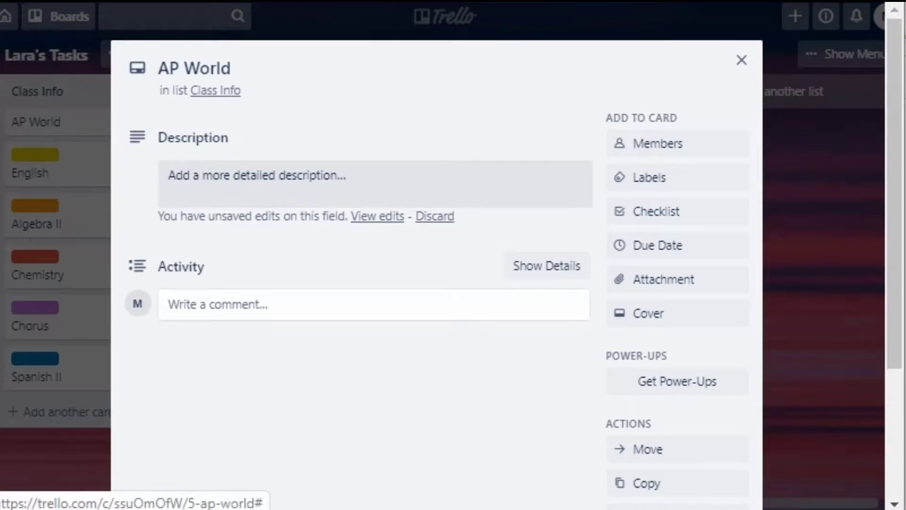
click(375, 183)
double_click(181, 321)
click(180, 279)
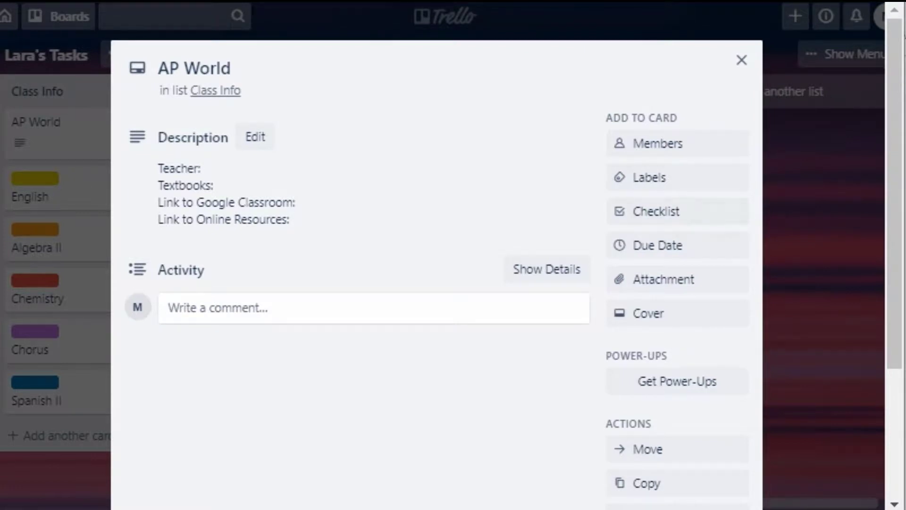
Step: Name the green label "AP World" from the AP World card
click(650, 178)
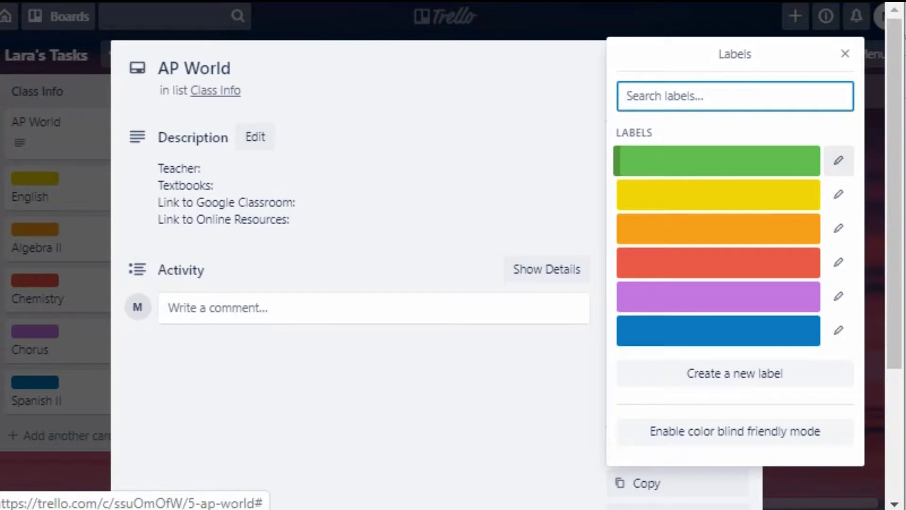
click(839, 161)
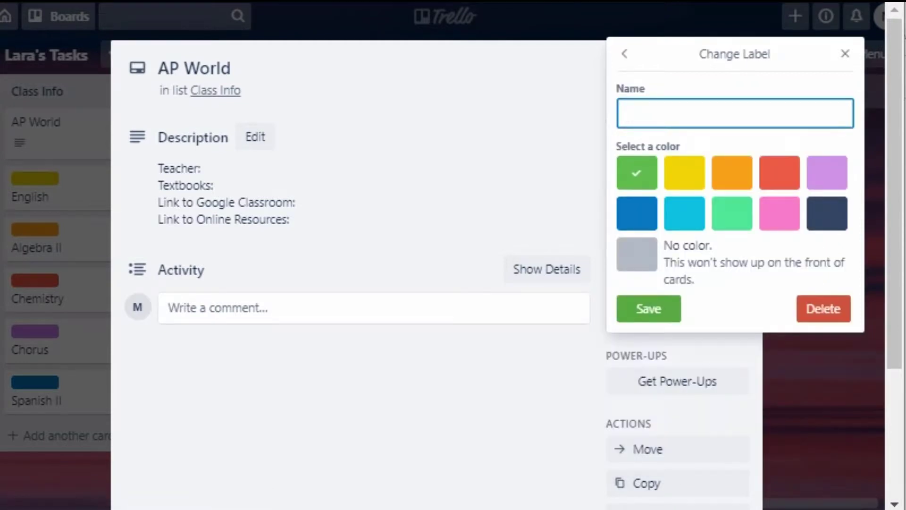
text(AP Gov)
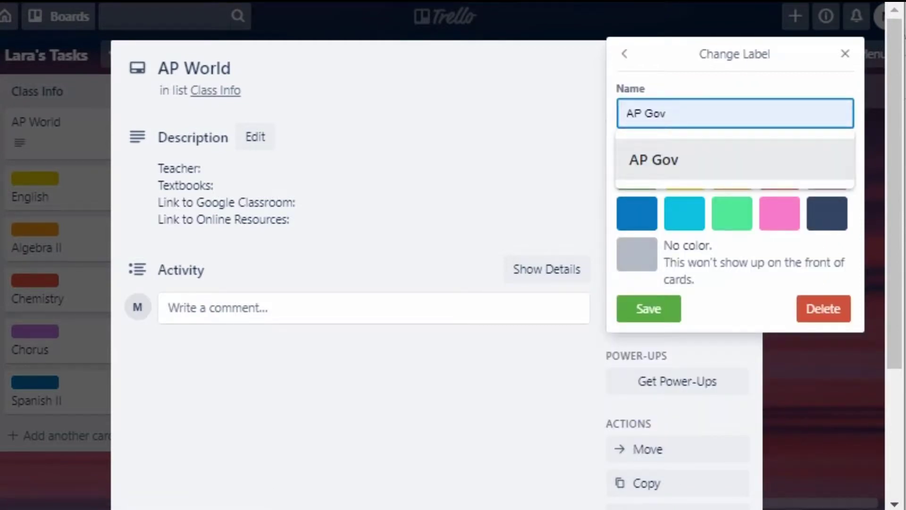
text(p)
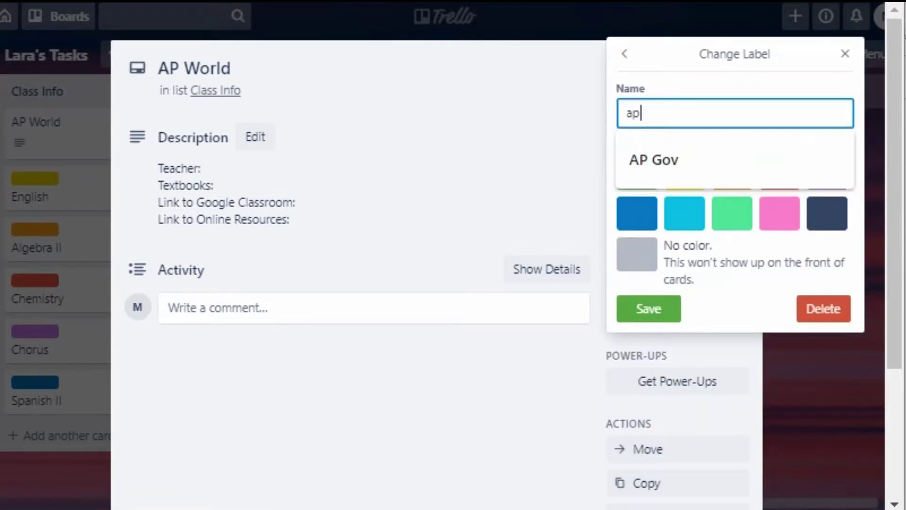
key(BackSpace)
key(BackSpace)
key(BackSpace)
text(AP World)
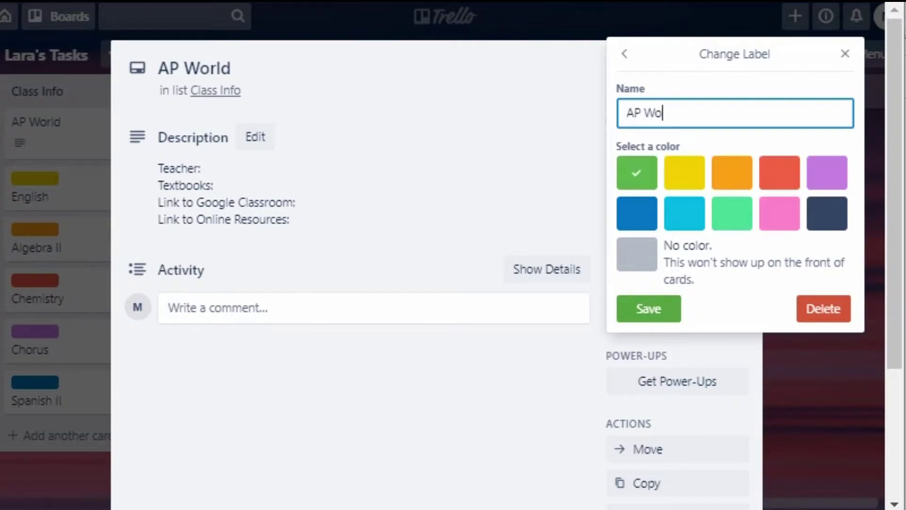
click(649, 308)
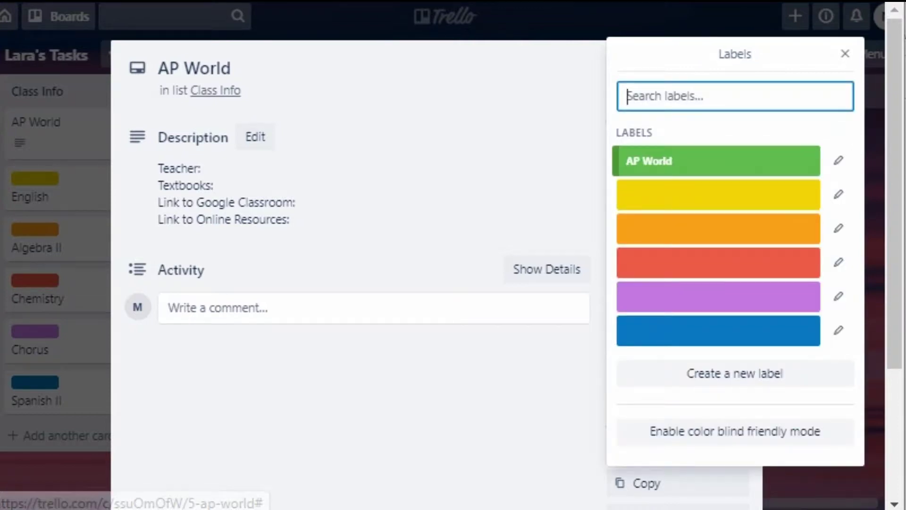
Step: Apply the green AP World label to the AP World card and close the card
click(708, 161)
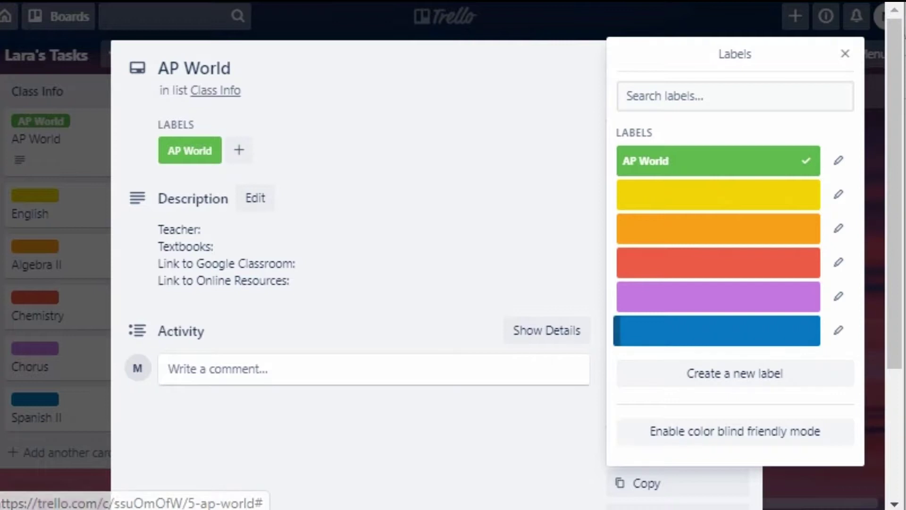
click(846, 53)
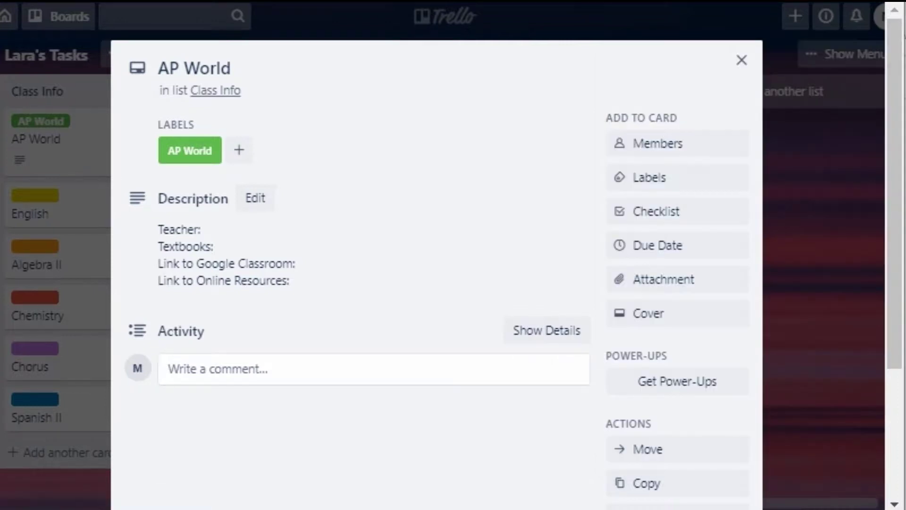
click(742, 60)
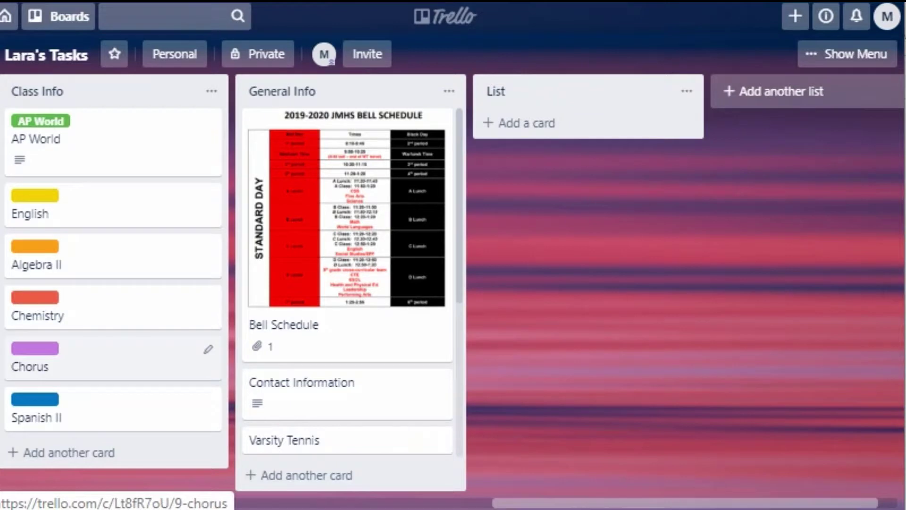
Step: Give the Ancient Greek Architecture card in Big Projects a due date of 10/31/2019 at 12:00 PM and add an empty checklist
drag(519, 503, 517, 502)
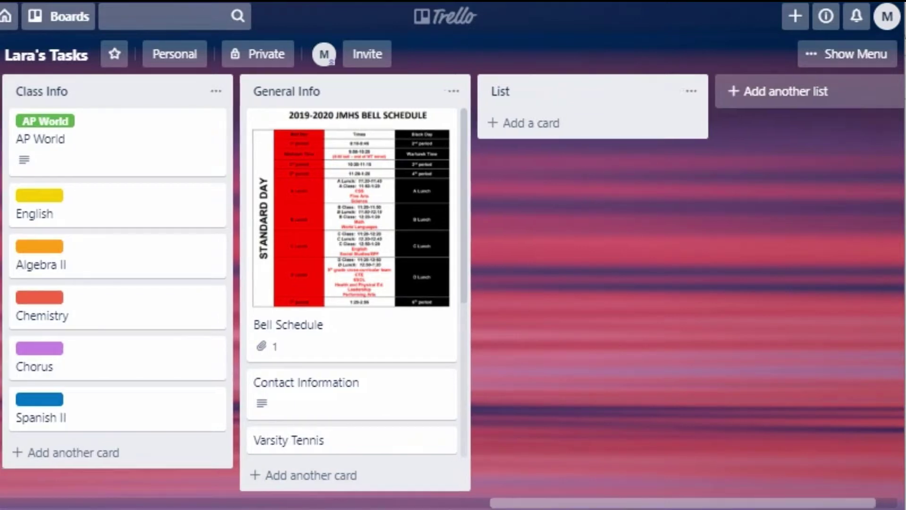
scroll(453, 283, left, 5)
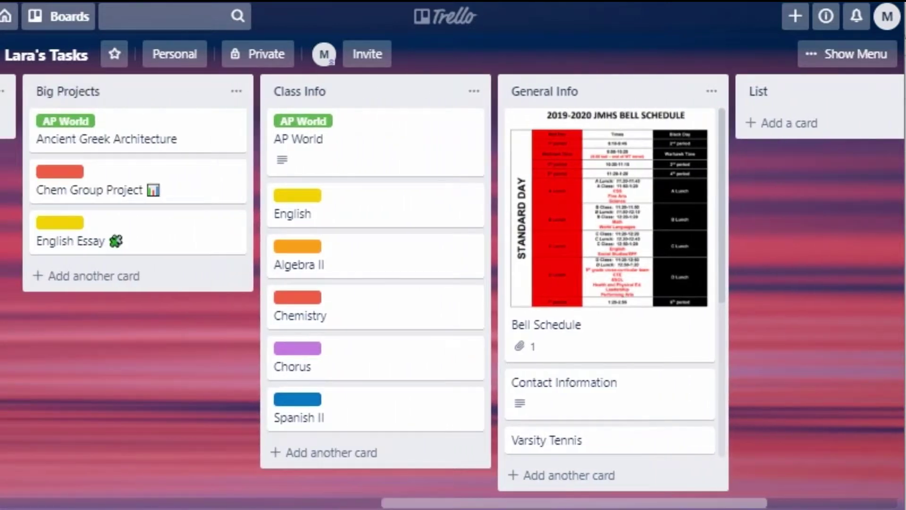
scroll(453, 283, right, 1)
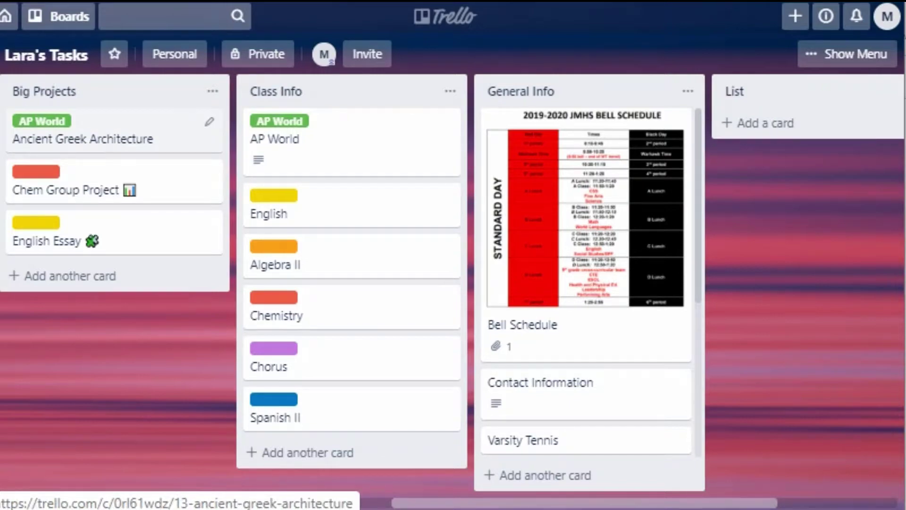
click(94, 138)
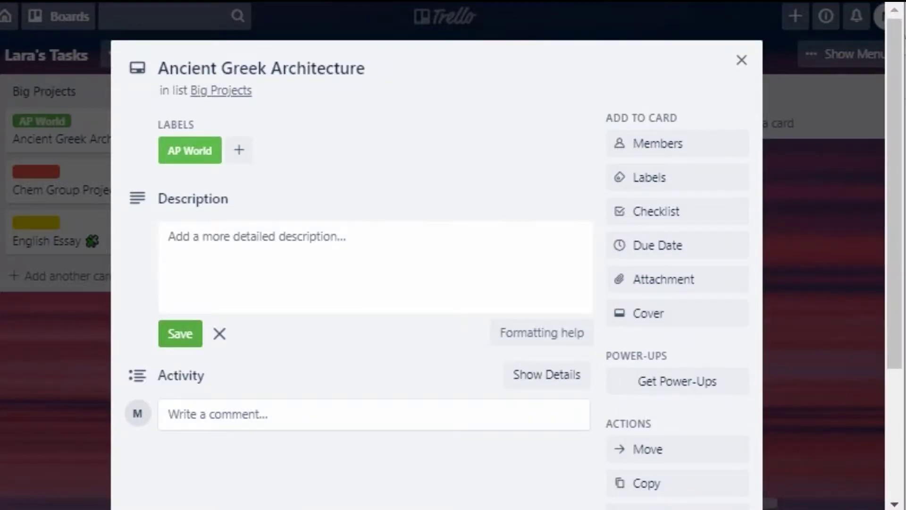
click(661, 245)
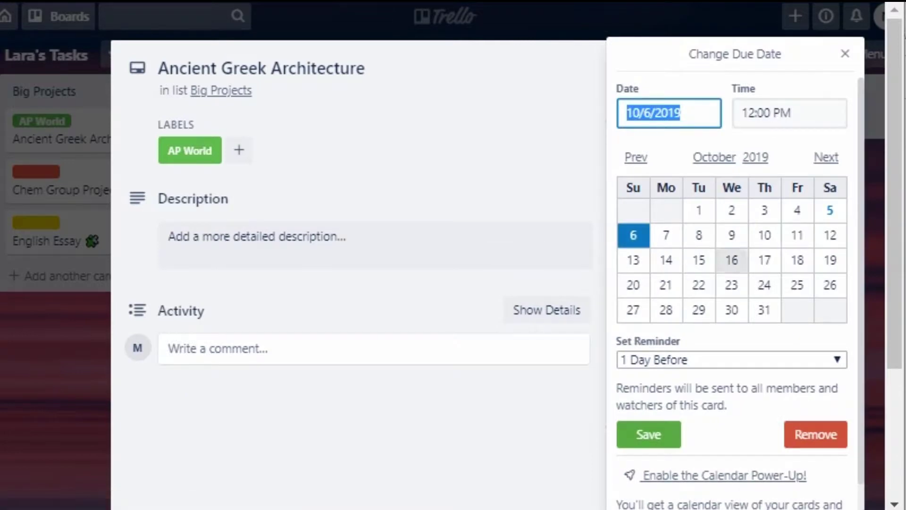
click(765, 310)
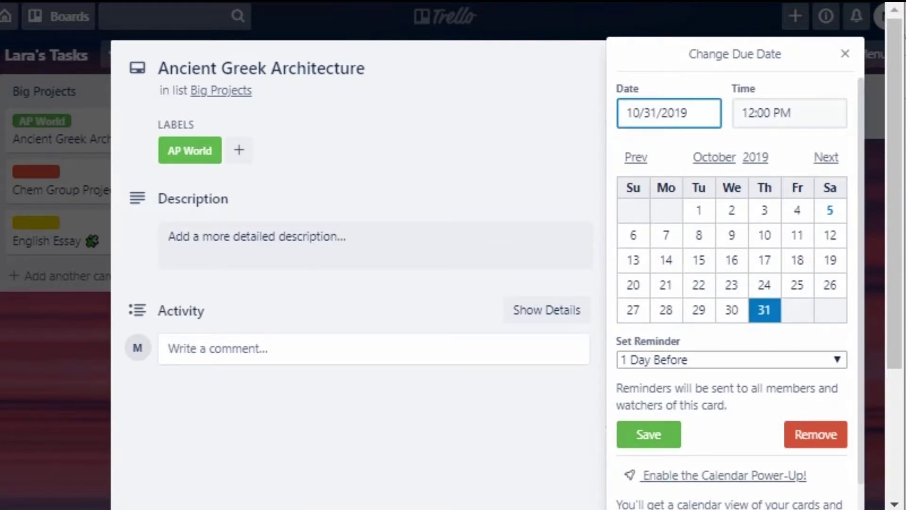
click(649, 434)
click(376, 245)
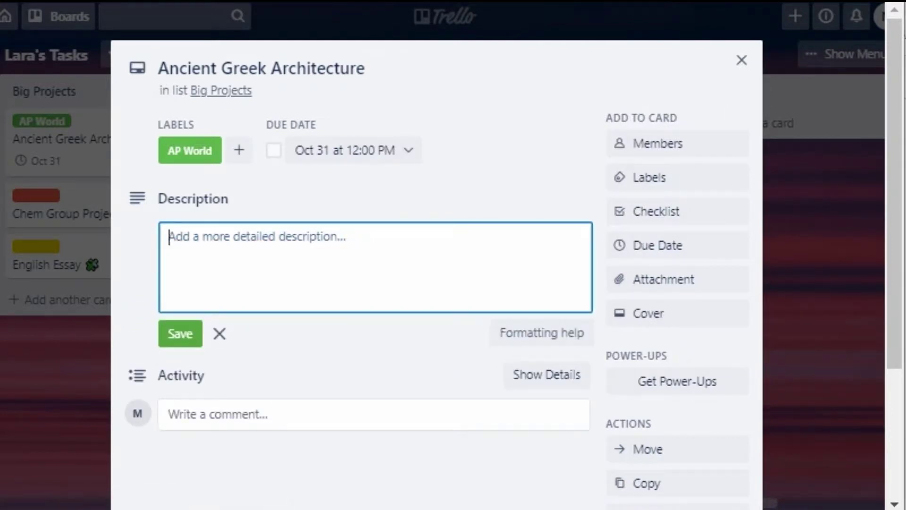
key(Escape)
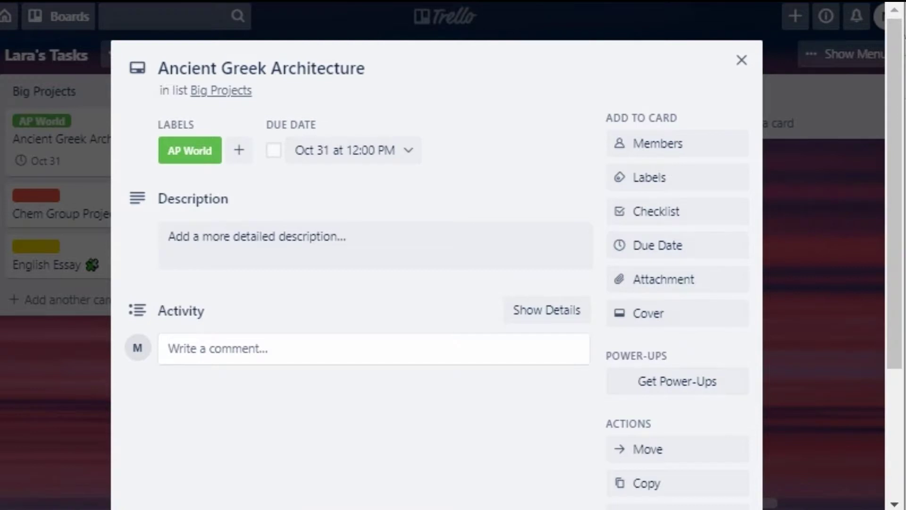
click(656, 211)
key(Return)
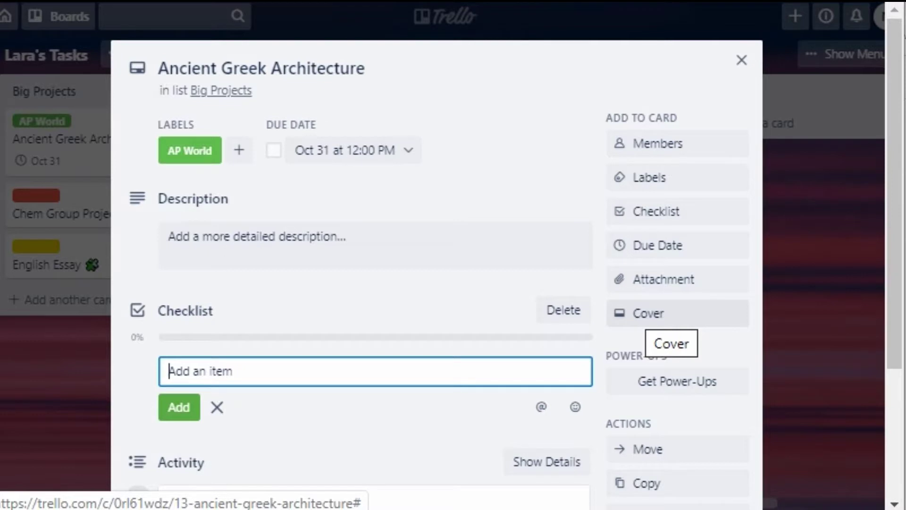
Step: Upload Parthenon.jpg as the cover image of the Ancient Greek Architecture card and close the card
click(665, 314)
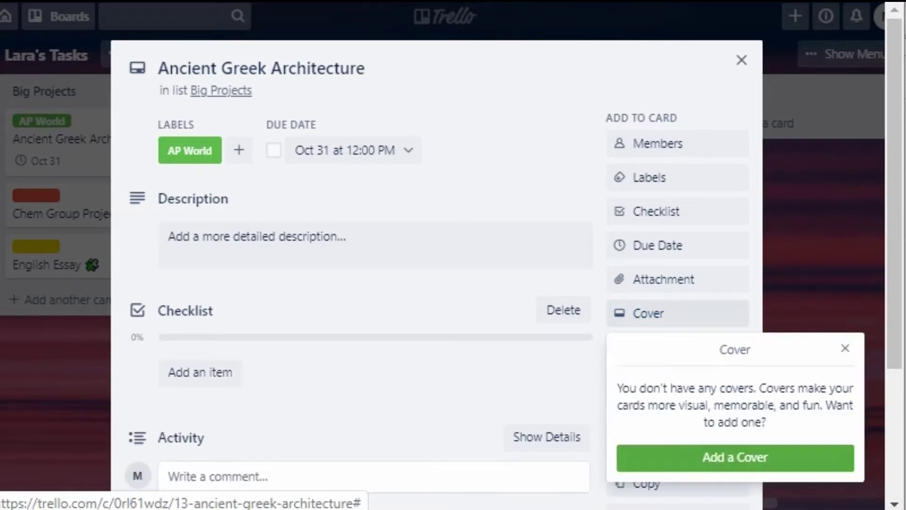
click(736, 457)
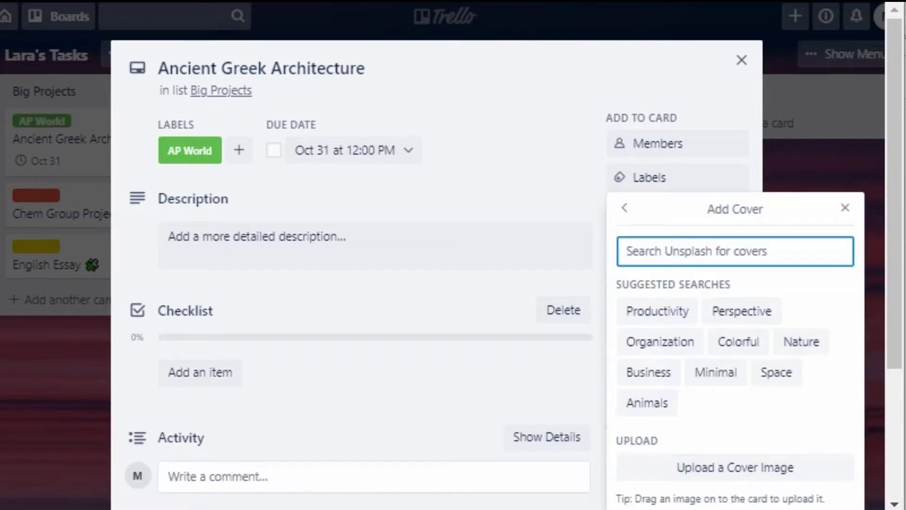
click(735, 468)
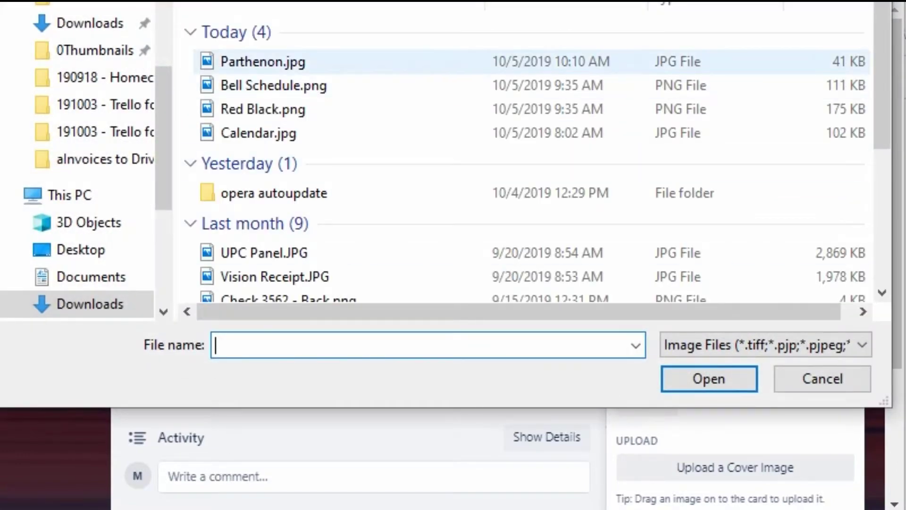
double_click(261, 61)
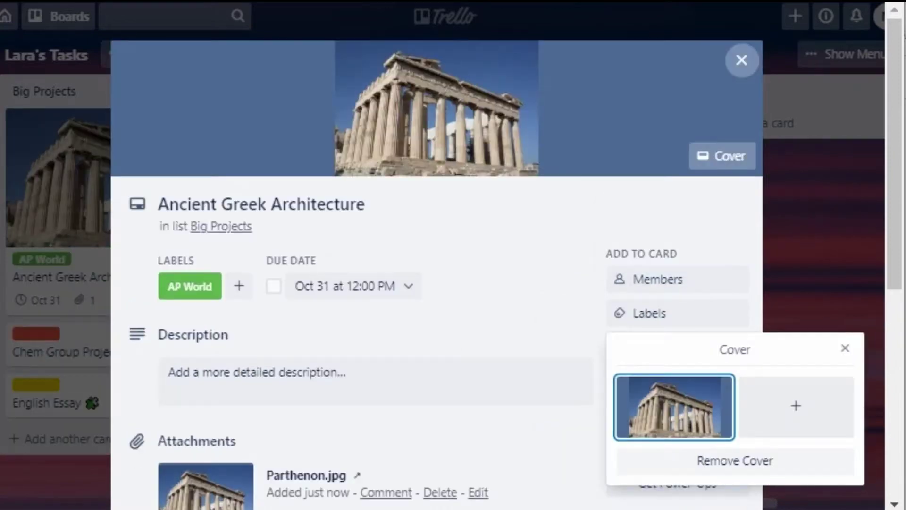
click(741, 60)
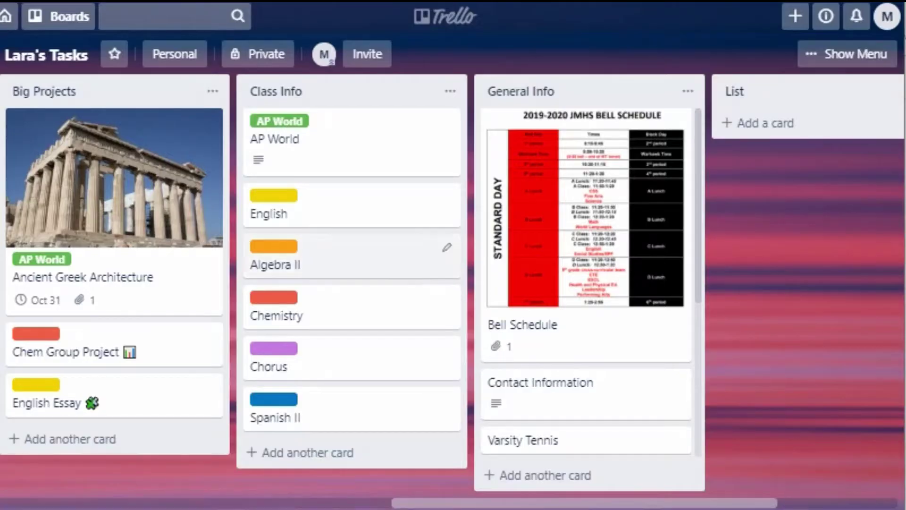
Step: View the details of the Chem Group Project card in the Big Projects list
click(95, 349)
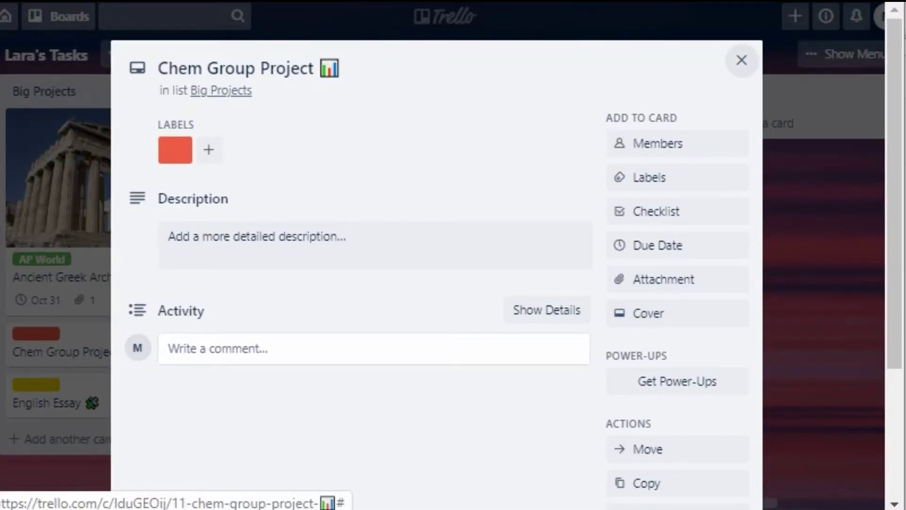
click(742, 60)
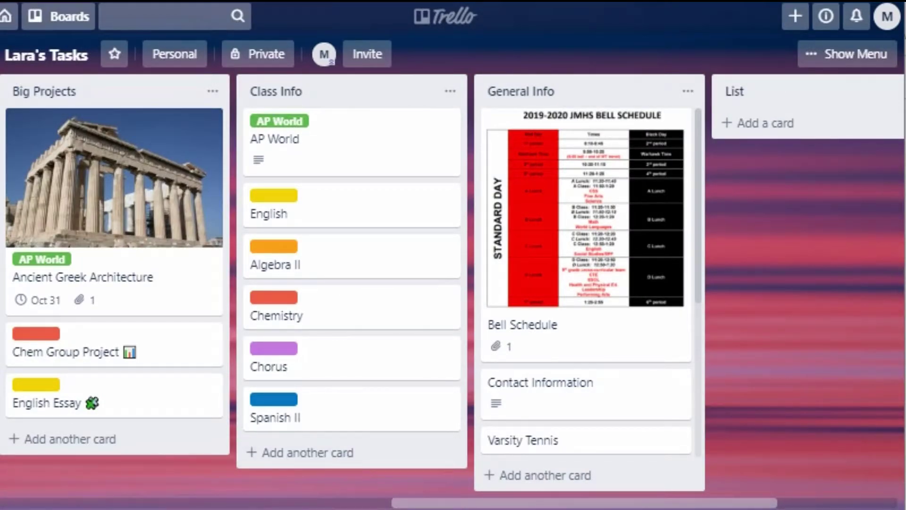
scroll(453, 283, left, 4)
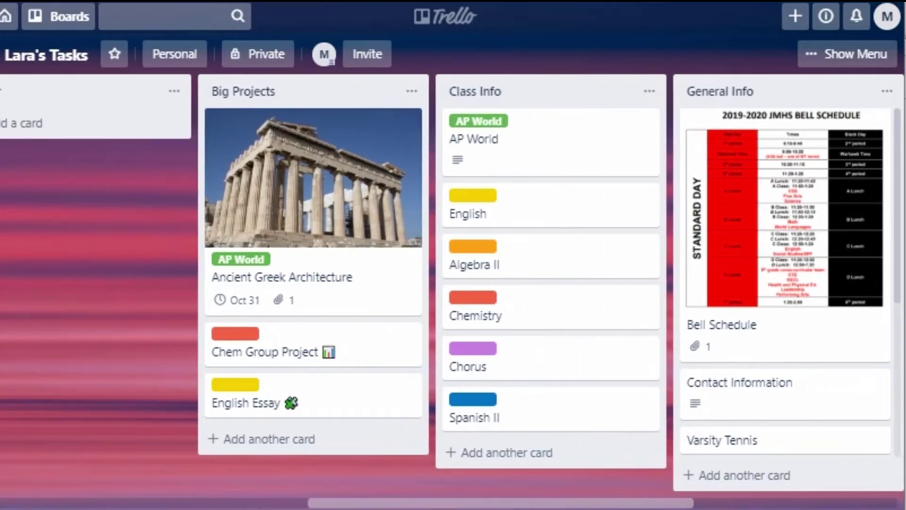
Step: Add a "Chem homework" card to the Today list and begin a second card titled "Research Engl"
scroll(453, 283, left, 12)
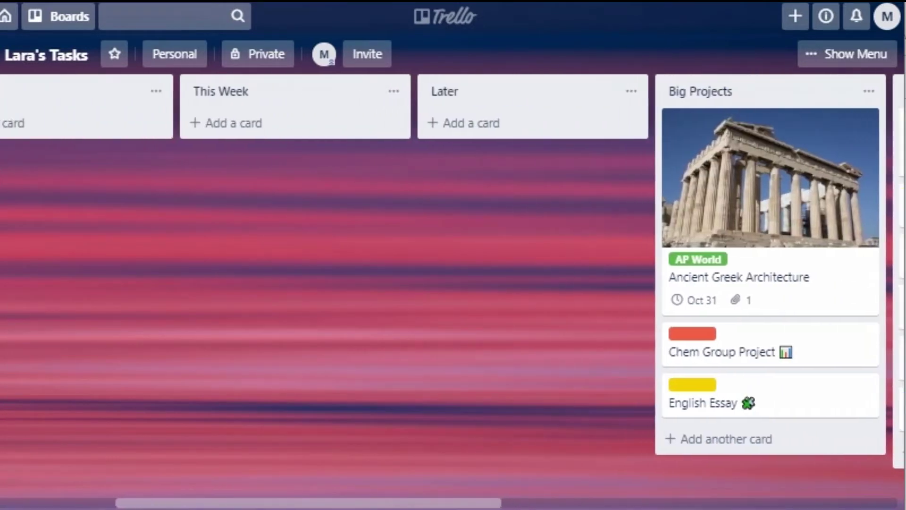
scroll(453, 283, left, 4)
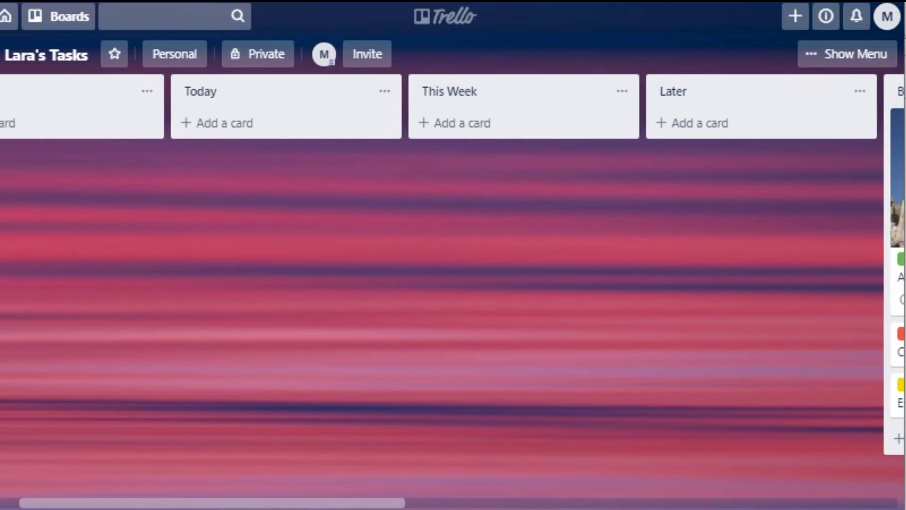
scroll(453, 283, left, 1)
scroll(453, 283, right, 3)
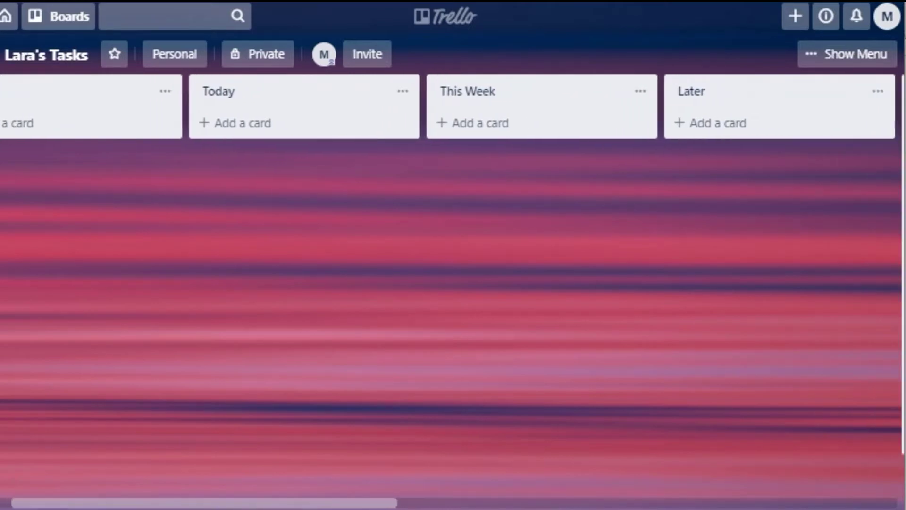
scroll(453, 283, left, 2)
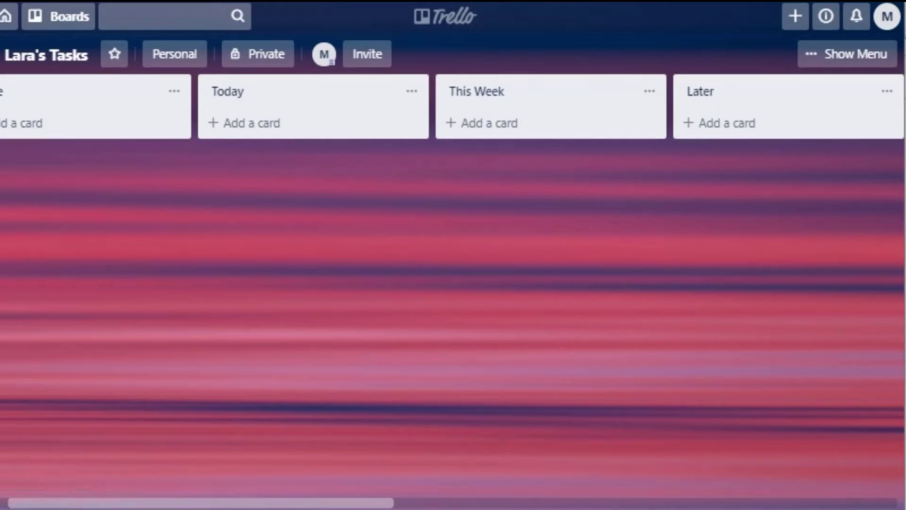
click(248, 122)
text(Ch)
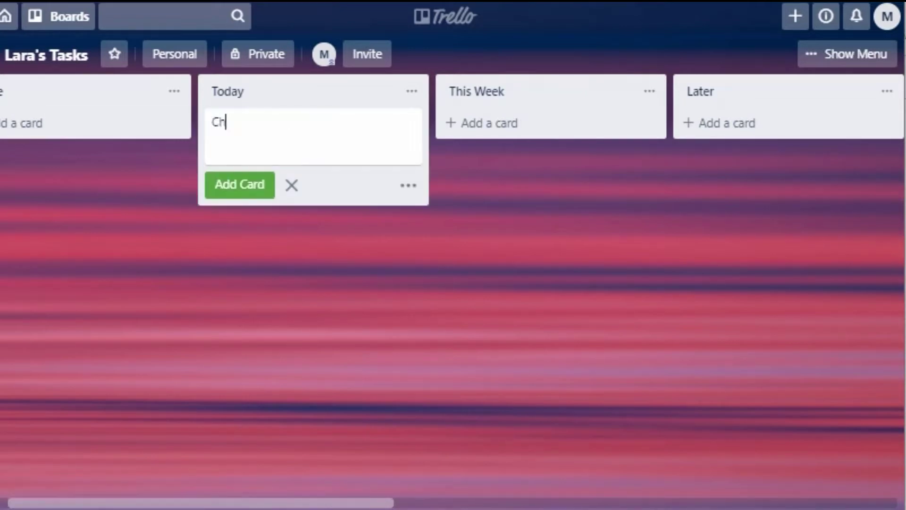
text(em homework)
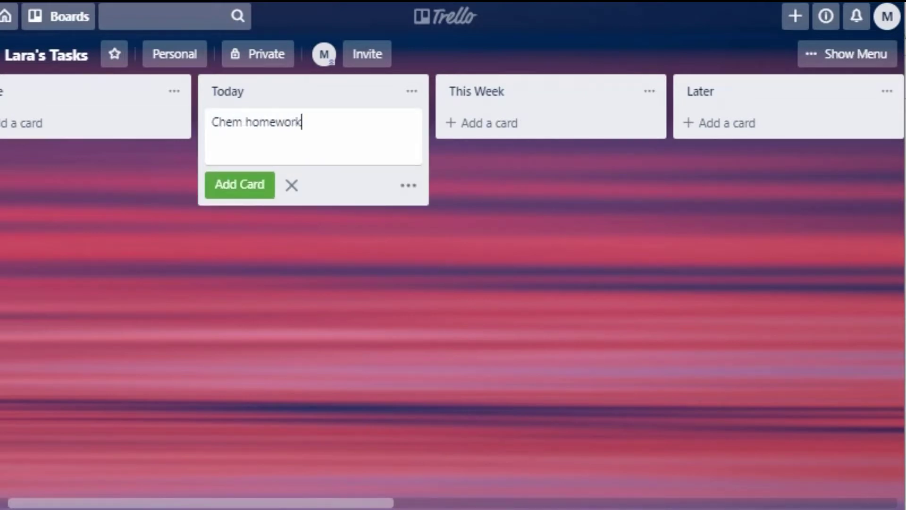
key(Return)
text(Research En)
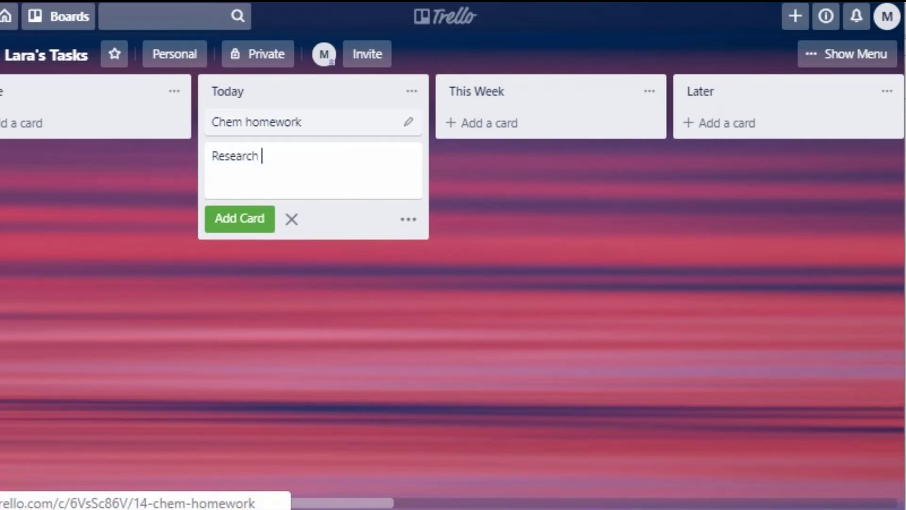
text(gl)
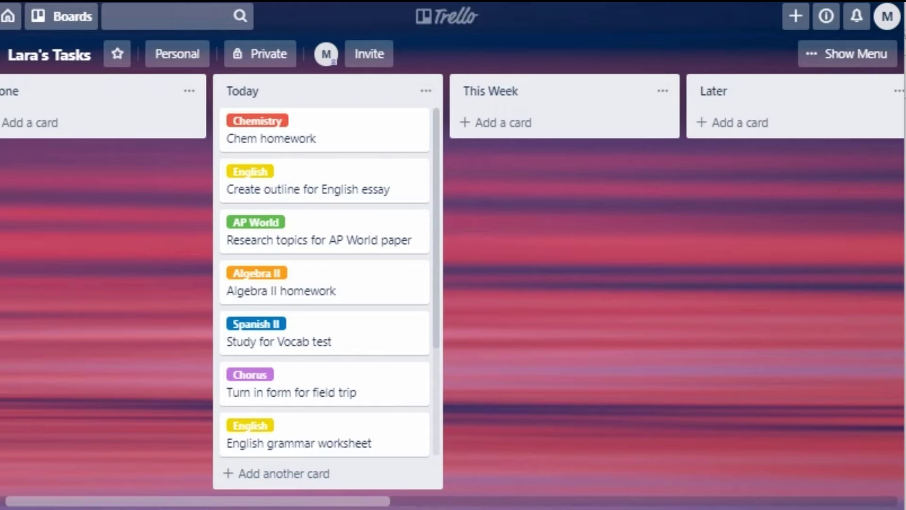
Step: Reorder the Today list so Algebra II homework, Study for Vocab test and Turn in form for field trip come first, in that order
drag(283, 286, 279, 134)
drag(326, 340, 321, 182)
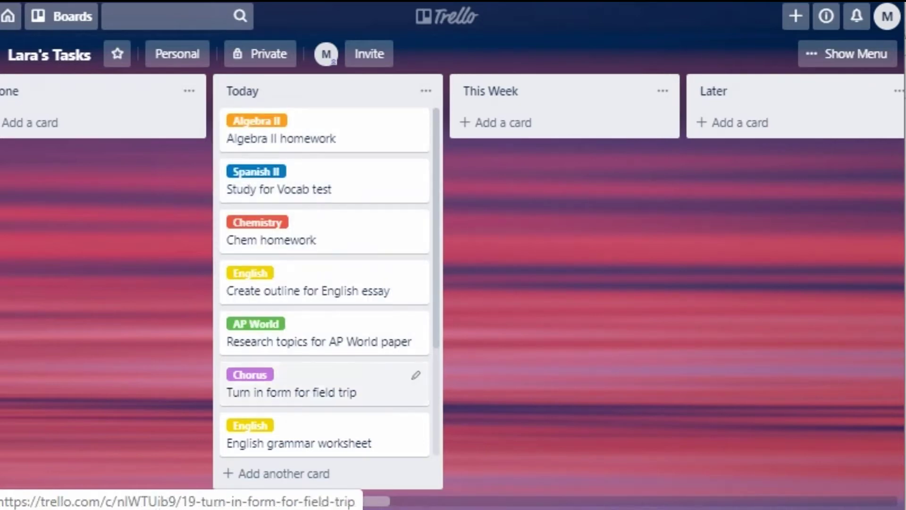
drag(321, 387, 323, 226)
Step: Move the Chem homework, Create outline for English essay and Research topics for AP World paper cards from Today to This Week
drag(302, 283, 524, 137)
drag(322, 284, 526, 182)
drag(330, 279, 557, 236)
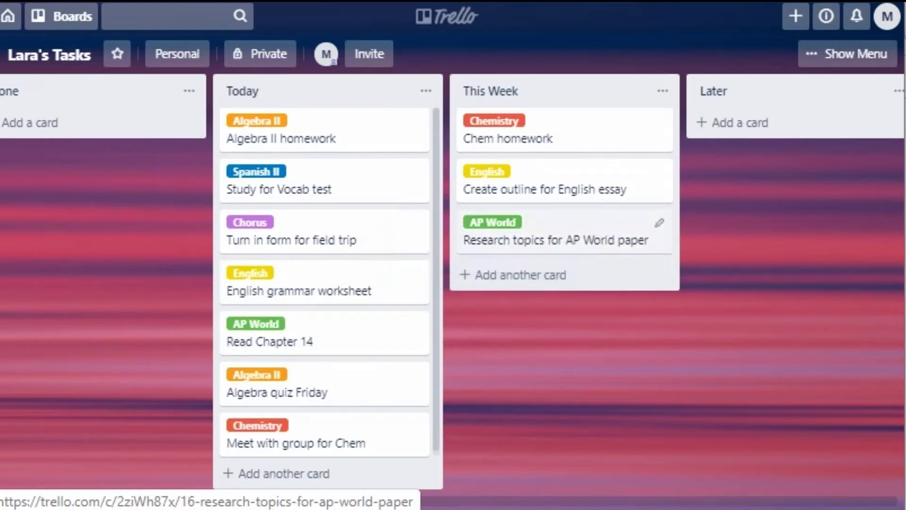
Step: Move Read Chapter 14 and Meet with group for Chem to the Later list, and Algebra quiz Friday to This Week
drag(284, 338, 684, 137)
drag(245, 392, 708, 189)
drag(283, 337, 515, 279)
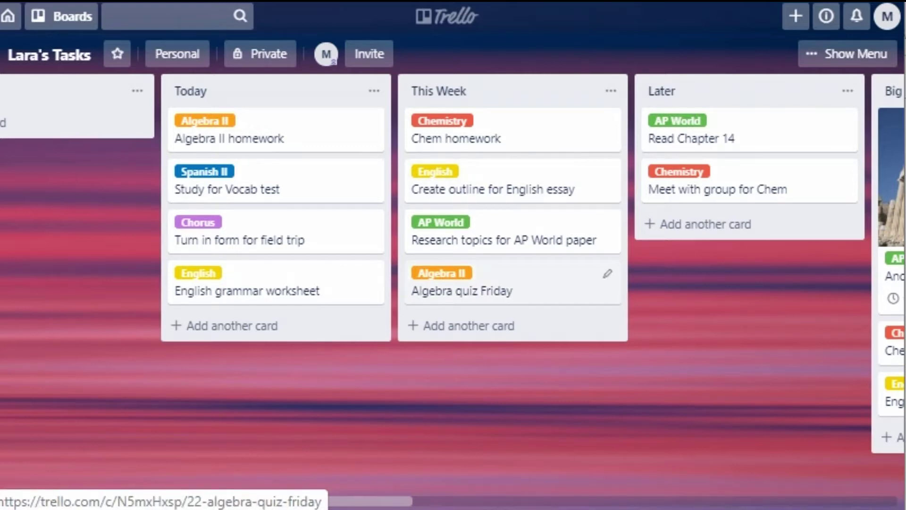
Step: Move Research topics for AP World paper to Today, Meet with group for Chem to This Week, and the field trip card to the top of Today
drag(505, 236, 269, 333)
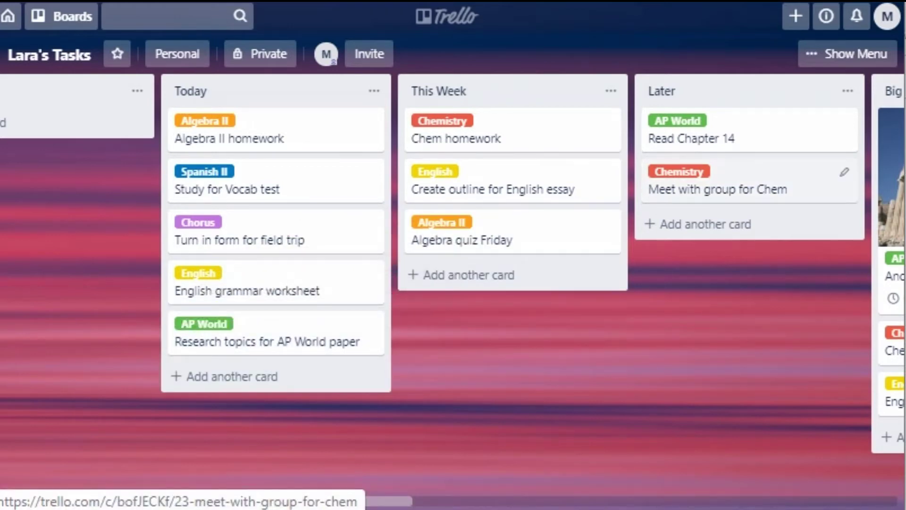
drag(737, 184, 499, 286)
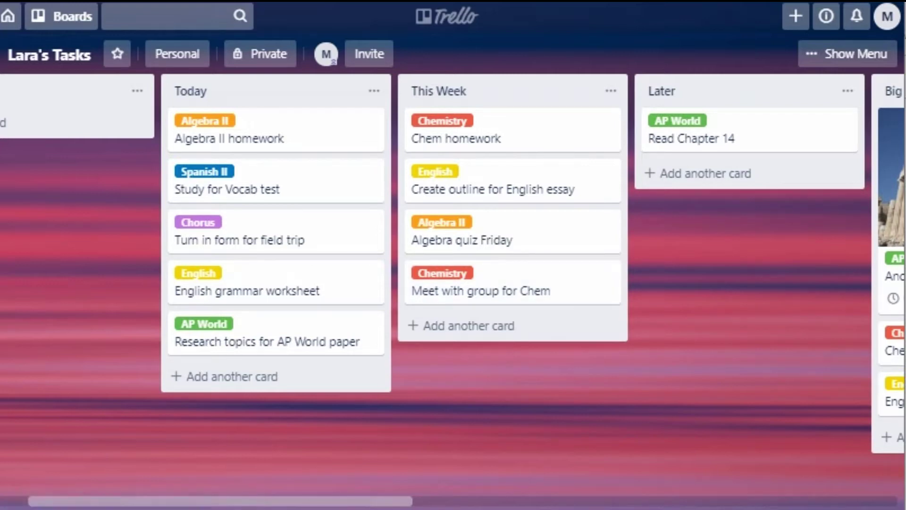
scroll(452, 291, left, 2)
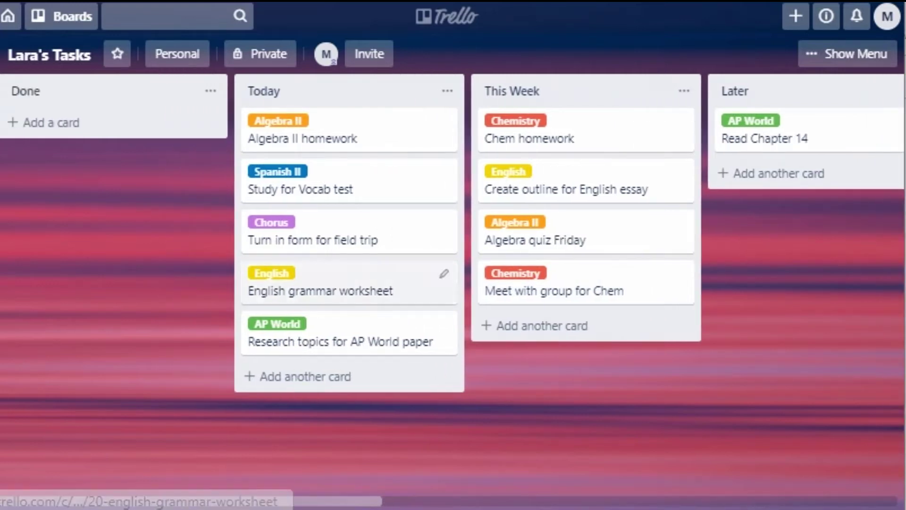
drag(331, 231, 331, 131)
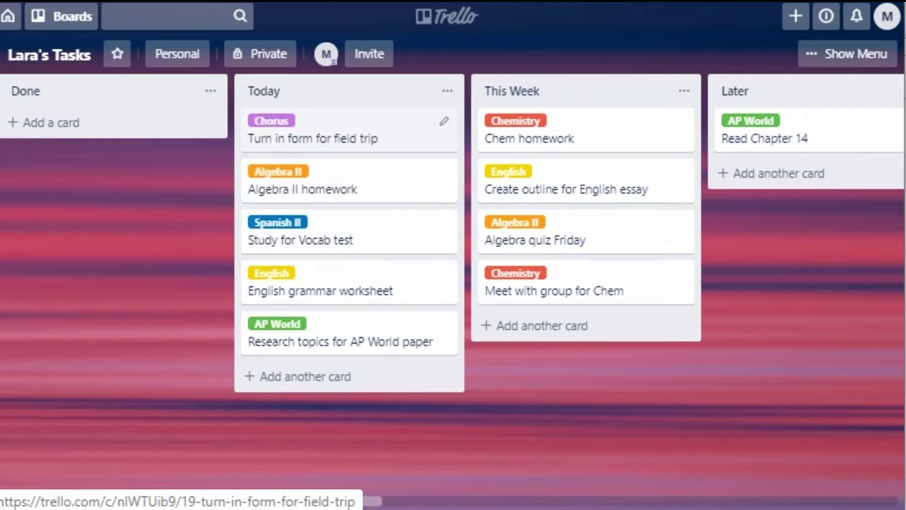
Step: Rename the field trip card "6pm - Turn in form for field trip (10m)" and move it to the Done list
click(331, 132)
click(161, 68)
text(6pm -)
key(ctrl+Right)
key(ctrl+Right)
key(ctrl+Right)
key(ctrl+Right)
key(ctrl+Right)
key(ctrl+Right)
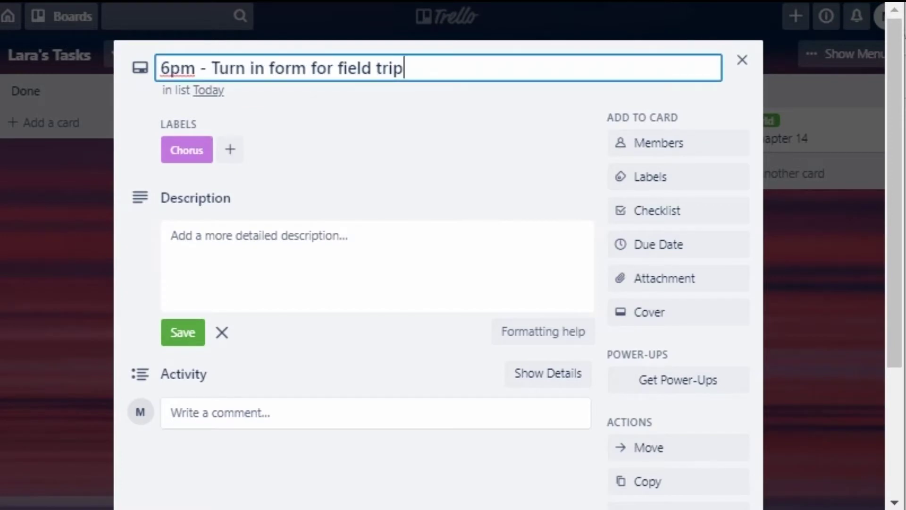
text((10m))
key(Return)
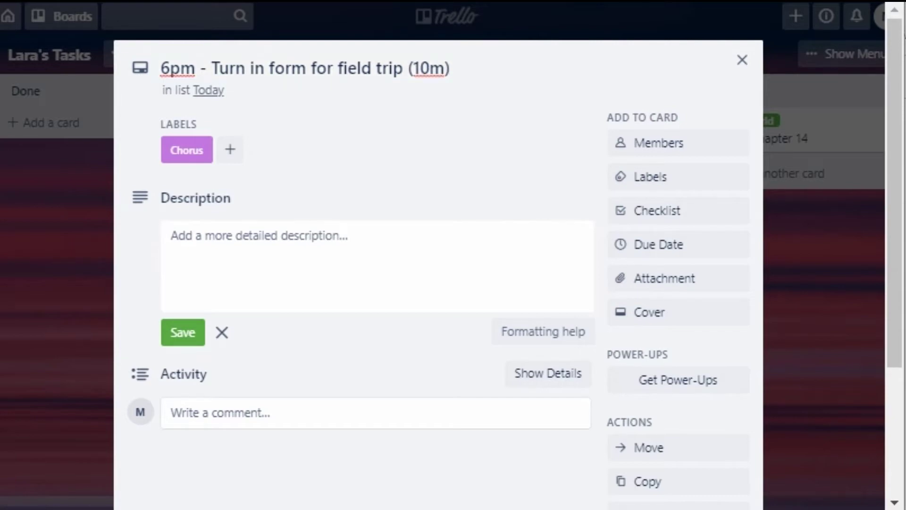
key(Escape)
key(Escape)
drag(345, 133, 114, 132)
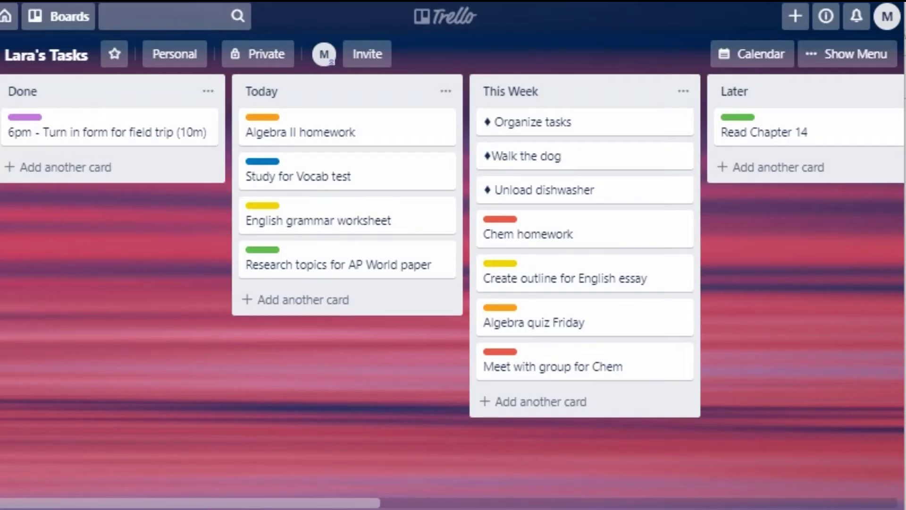
Step: Convert the Research topic and Create an outline checklist items of the Ancient Greek Architecture card into separate cards and close the card
scroll(453, 283, right, 15)
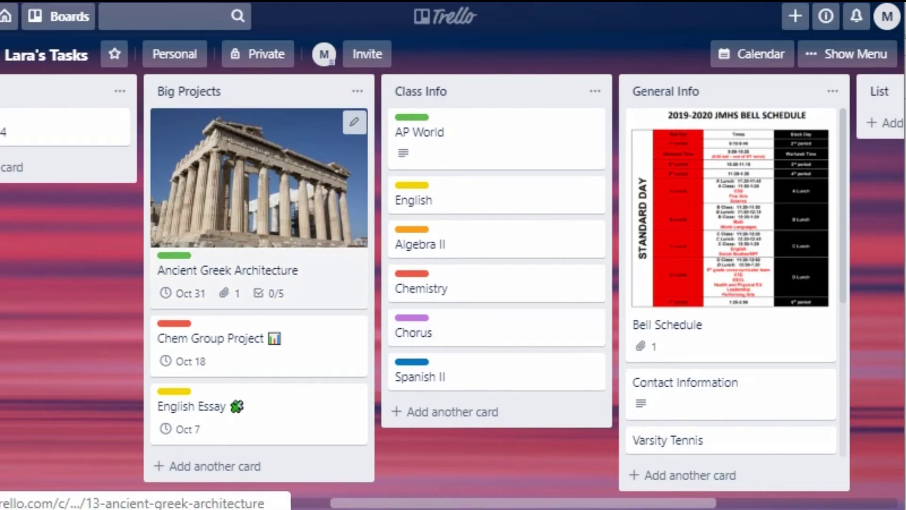
click(259, 208)
scroll(437, 255, down, 6)
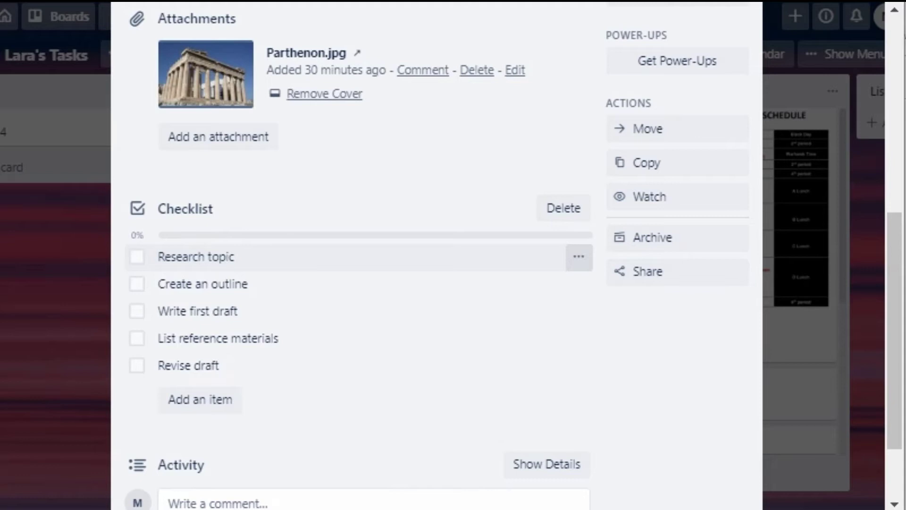
click(579, 256)
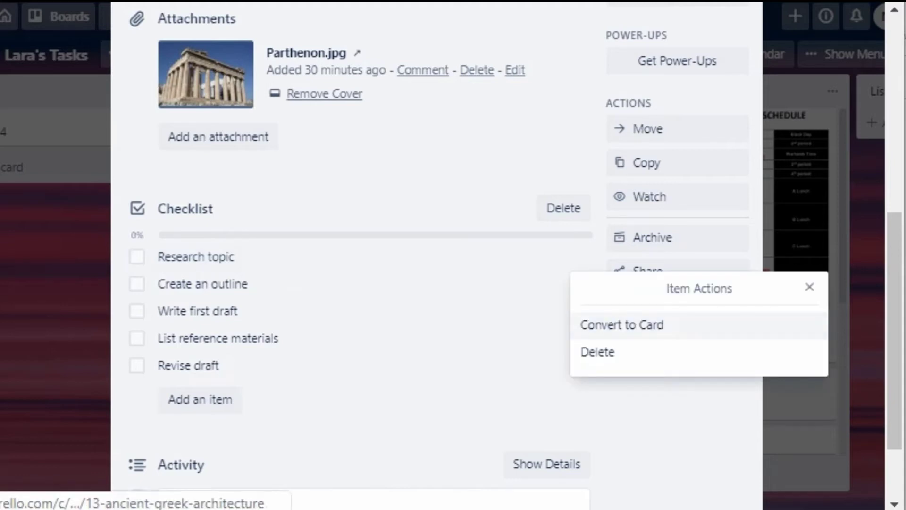
click(623, 325)
click(579, 257)
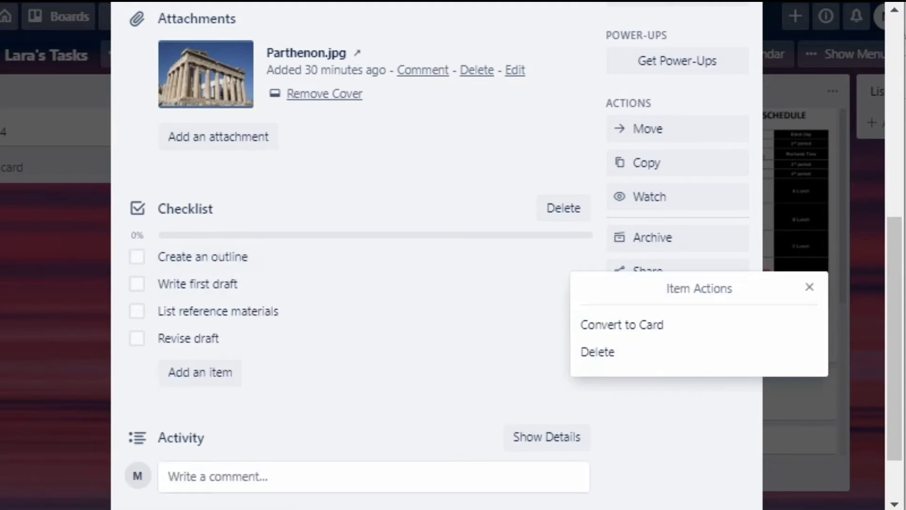
click(623, 324)
scroll(437, 255, up, 2)
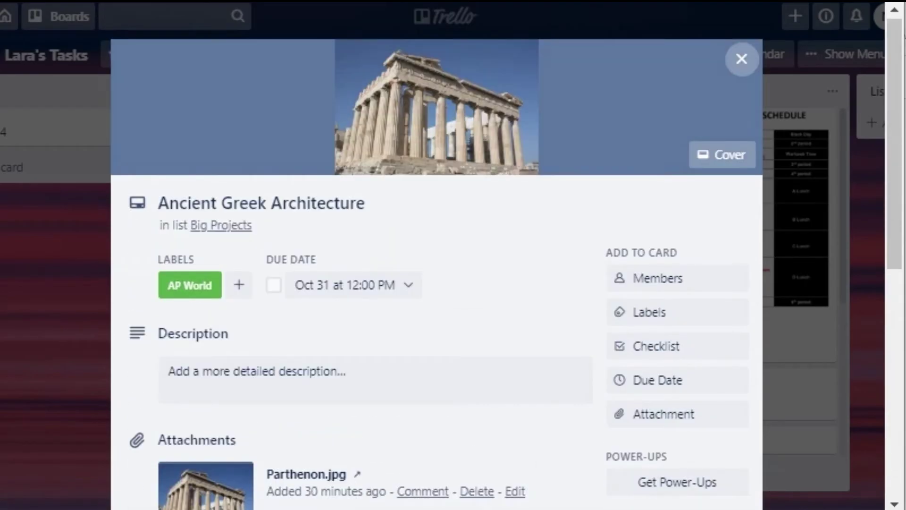
click(741, 58)
scroll(256, 316, down, 1)
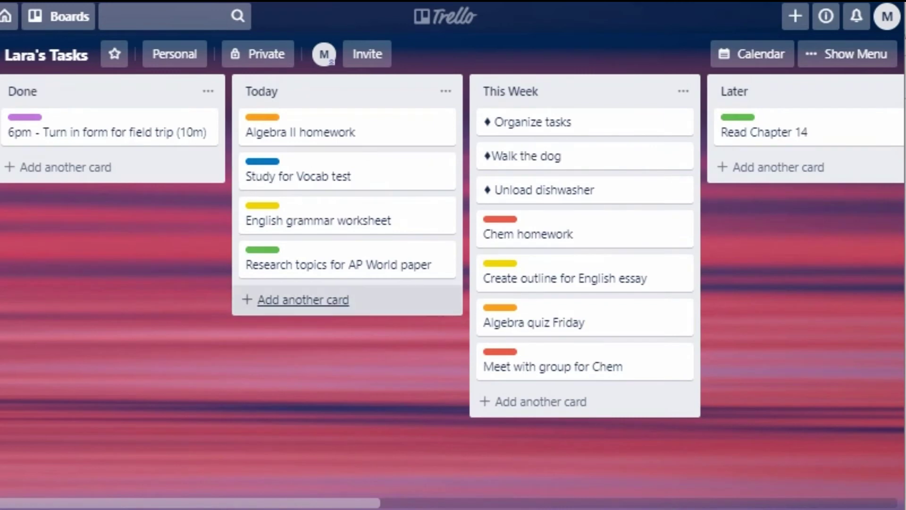
Step: Add a card titled "Thank you note to Grandma" to the end of the Today list
click(300, 299)
text(Thank you note to Grandma)
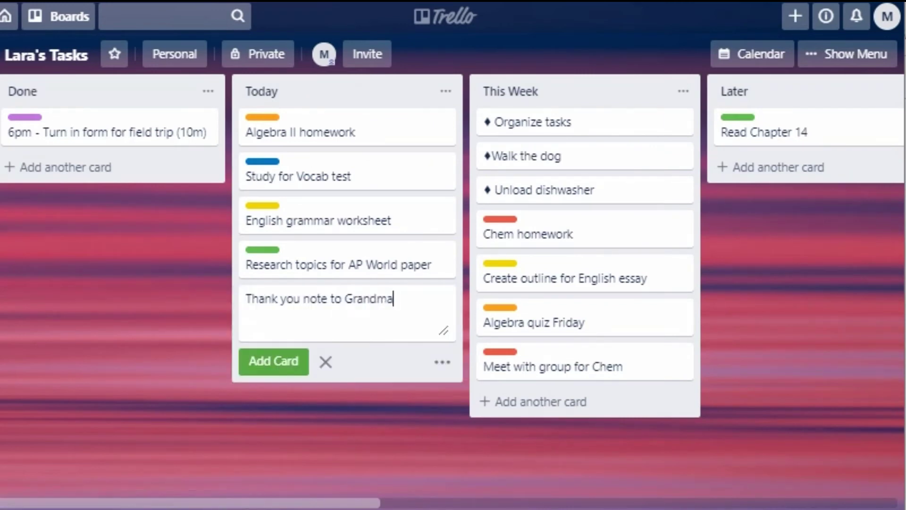
key(Return)
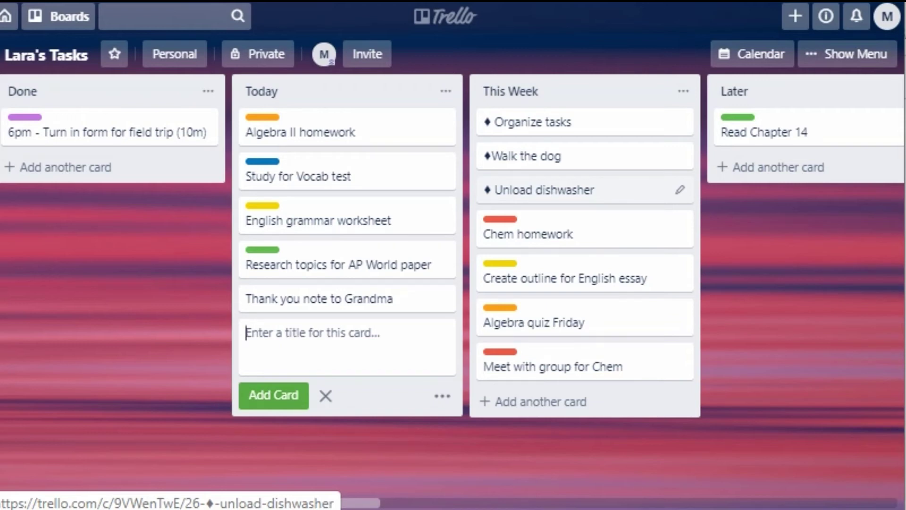
Step: Move Organize tasks, Walk the dog and Unload dishwasher from This Week into Today, placing them between the school tasks
drag(543, 121, 326, 163)
drag(543, 122, 304, 288)
drag(543, 122, 315, 373)
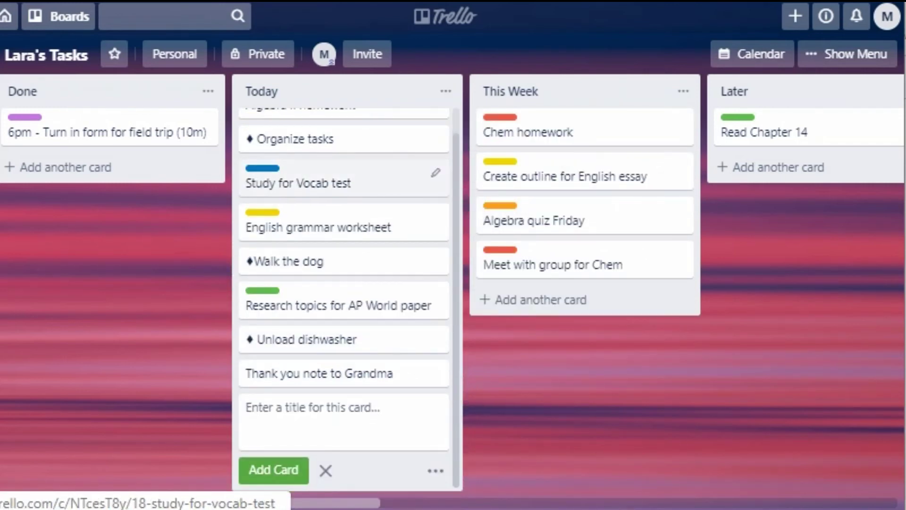
Step: Reorder the Organize tasks card to the top of Today and return it to the top of the This Week list
scroll(330, 236, up, 1)
drag(331, 165, 330, 121)
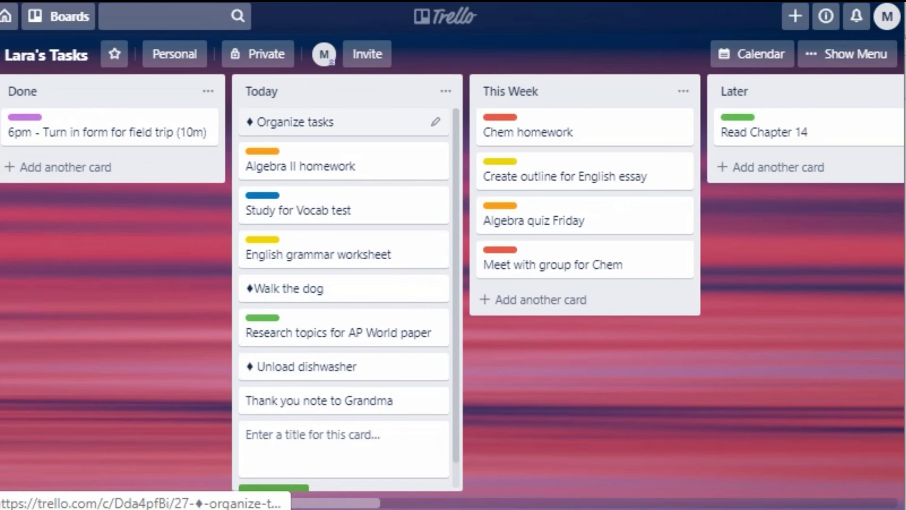
drag(331, 121, 574, 116)
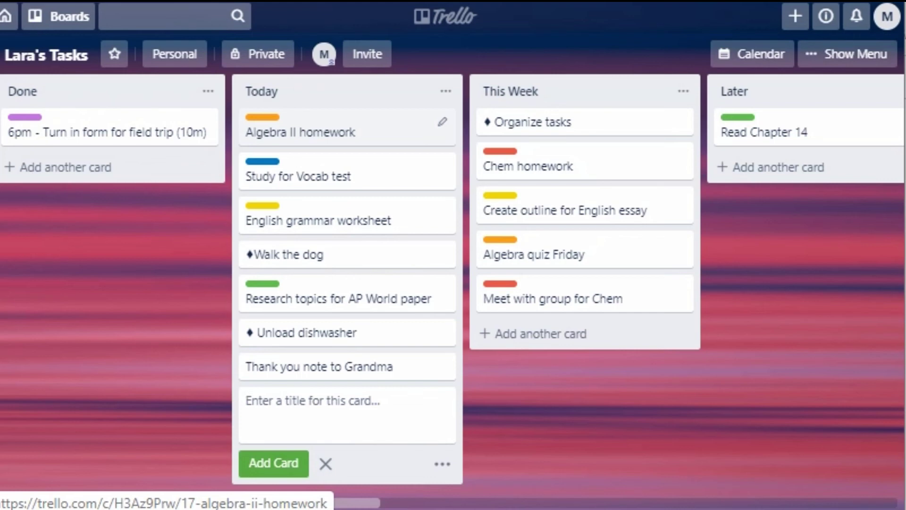
Step: Look over the board's Power-Ups and examine the October 2019 card due dates in the monthly calendar view
click(848, 53)
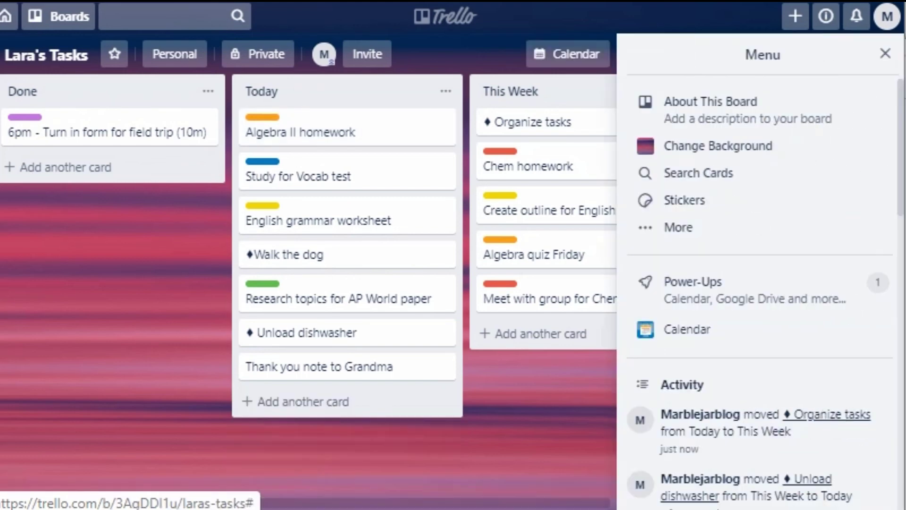
click(755, 290)
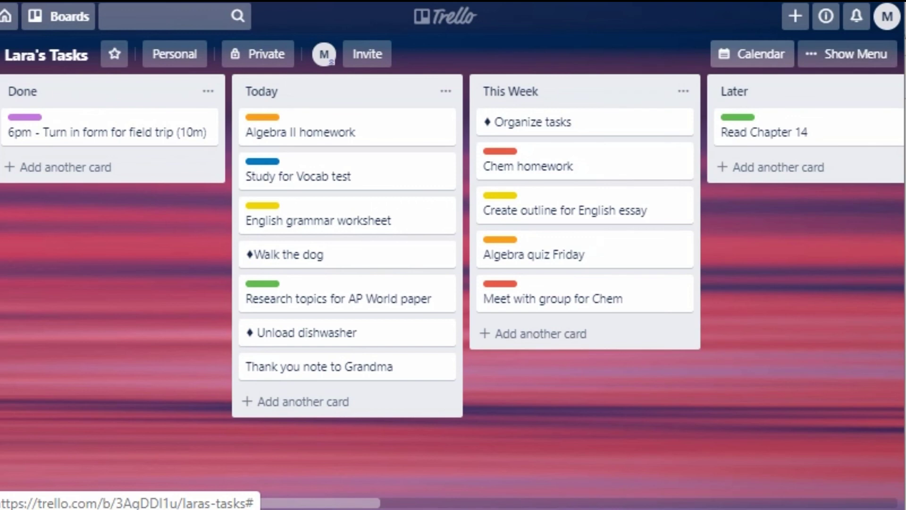
click(752, 54)
scroll(696, 212, down, 3)
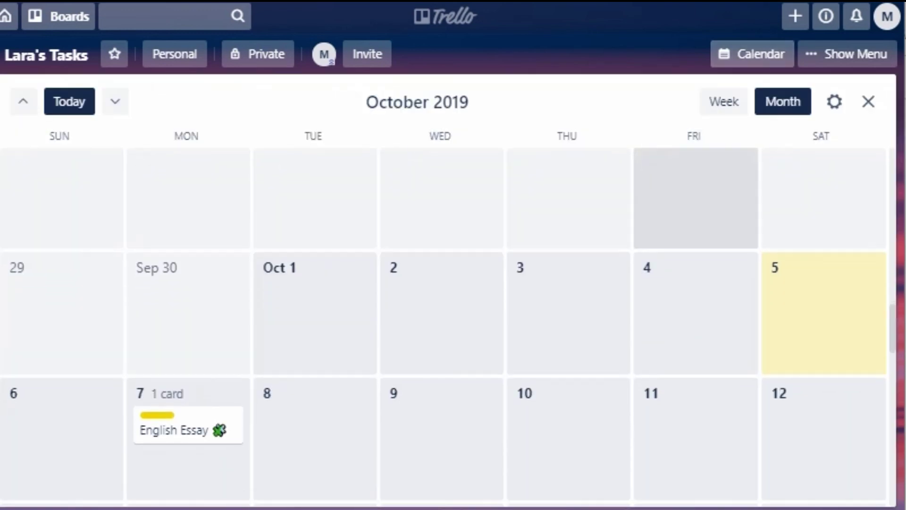
scroll(696, 283, down, 5)
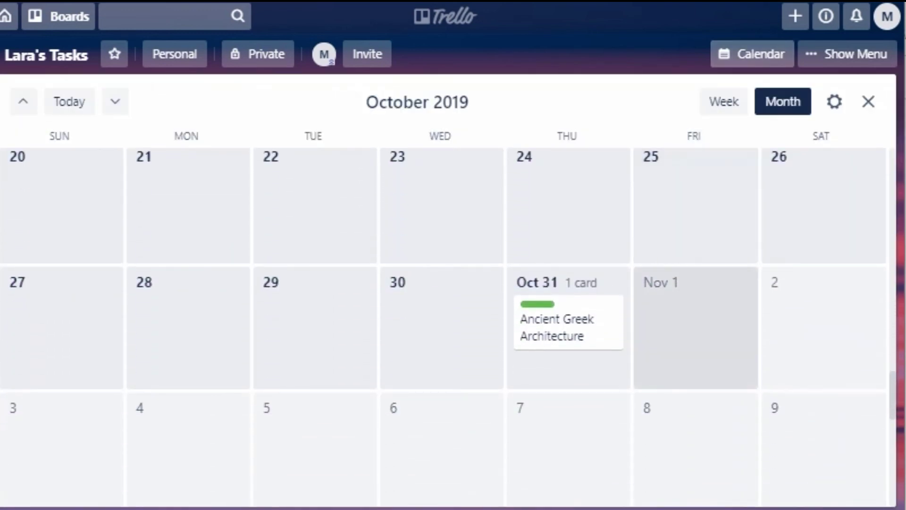